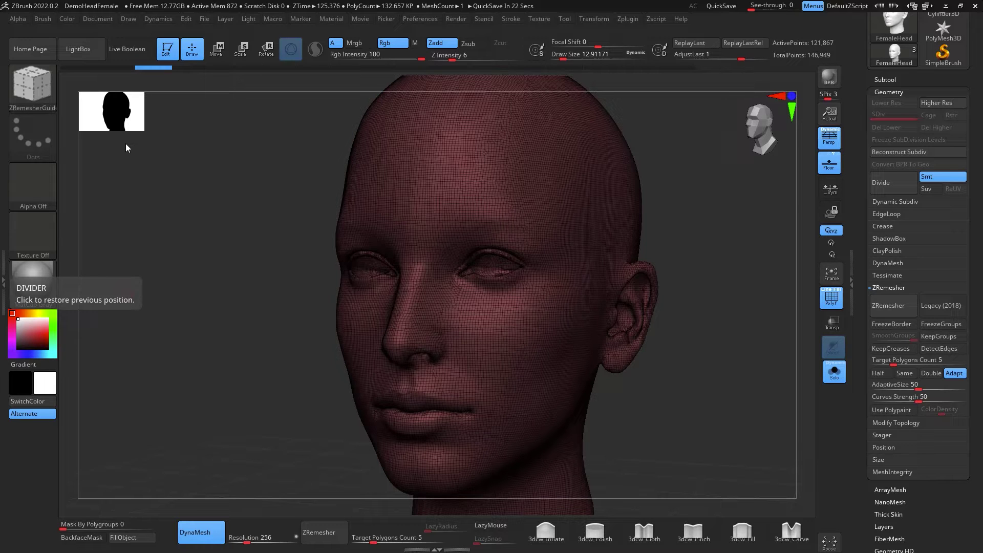
Turn off the head's polyframe display and choose the ZRemesherGuides brush.
{"action": "left_click_drag", "start_coordinate": [729, 352], "coordinate": [587, 417]}
{"action": "left_click_drag", "start_coordinate": [742, 319], "coordinate": [665, 320]}
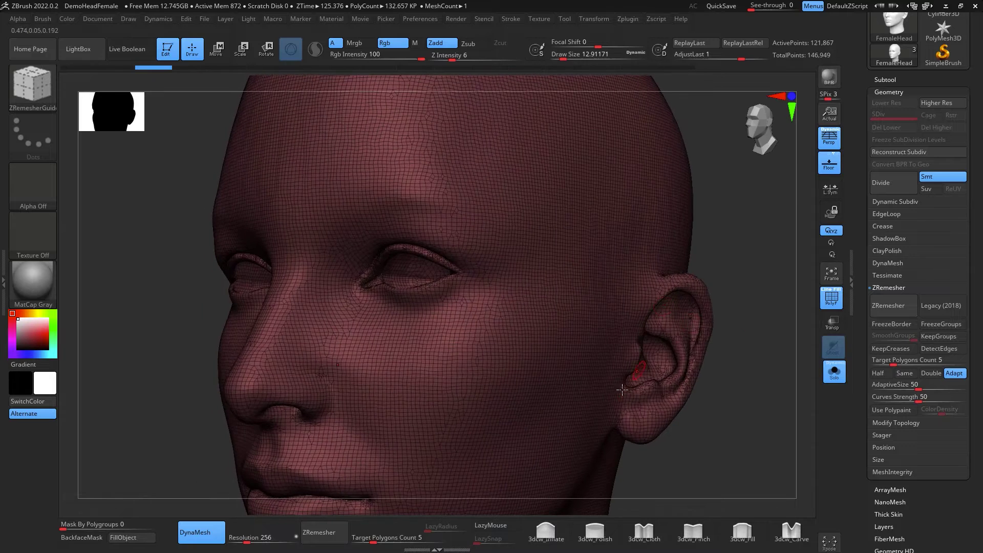
{"action": "mouse_move", "coordinate": [766, 389]}
{"action": "left_mouse_down", "text": "alt"}
{"action": "mouse_move", "coordinate": [745, 346]}
{"action": "mouse_move", "coordinate": [739, 353]}
{"action": "left_mouse_up", "text": "alt"}
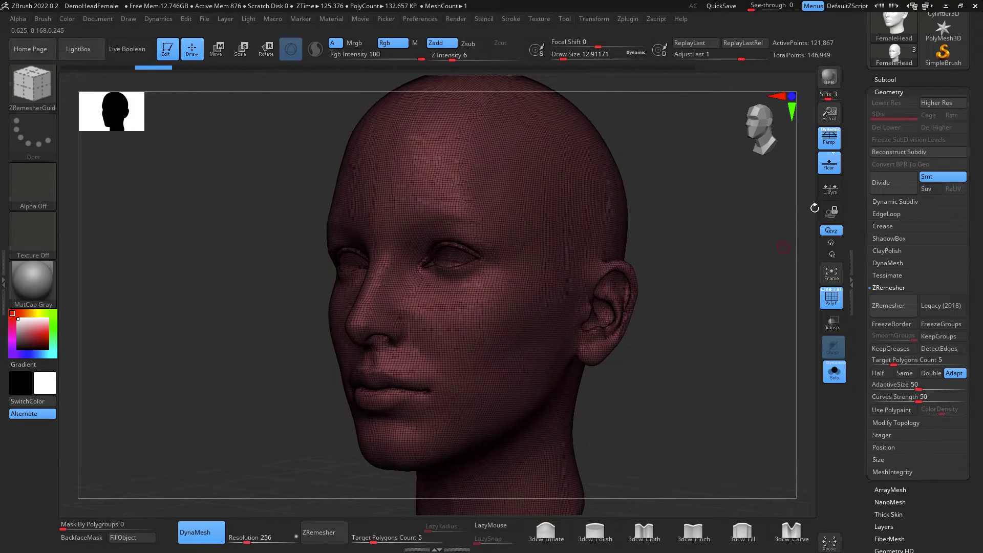
{"action": "left_click", "coordinate": [832, 298]}
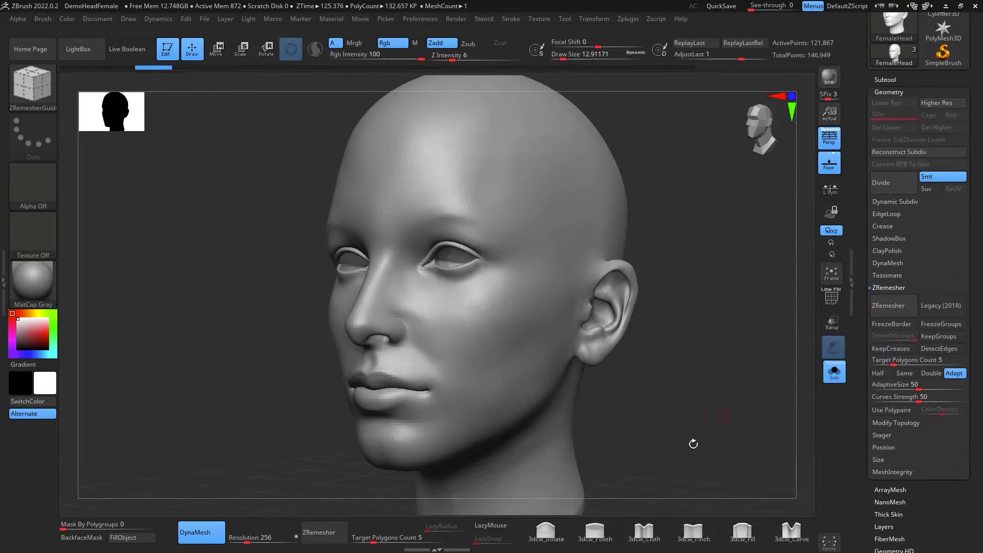
{"action": "left_click", "coordinate": [35, 90]}
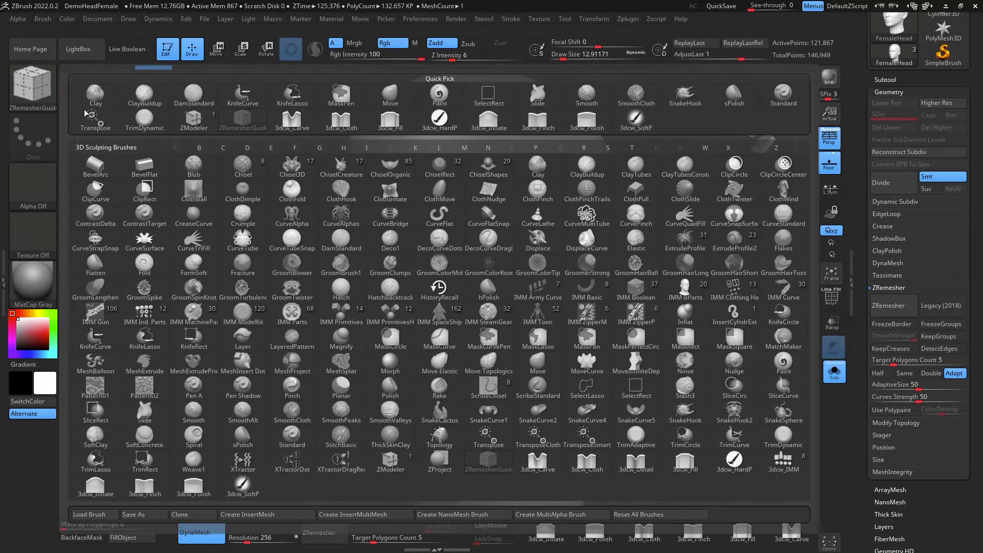
{"action": "left_click", "coordinate": [488, 461]}
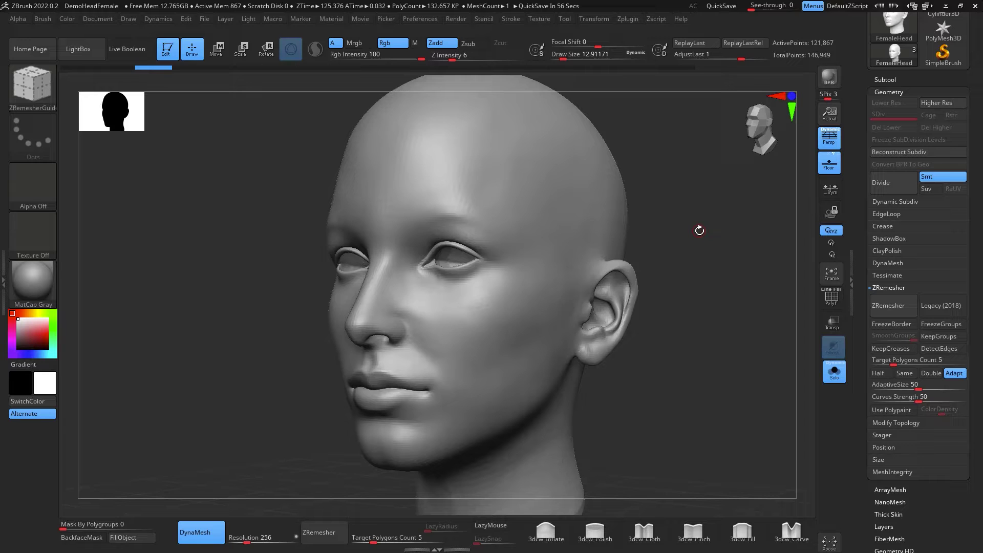
Draw guide curves from the brow around the eye socket to the nose bridge, and from the bridge under the eye up the temple.
{"action": "left_click_drag", "start_coordinate": [702, 358], "coordinate": [712, 377]}
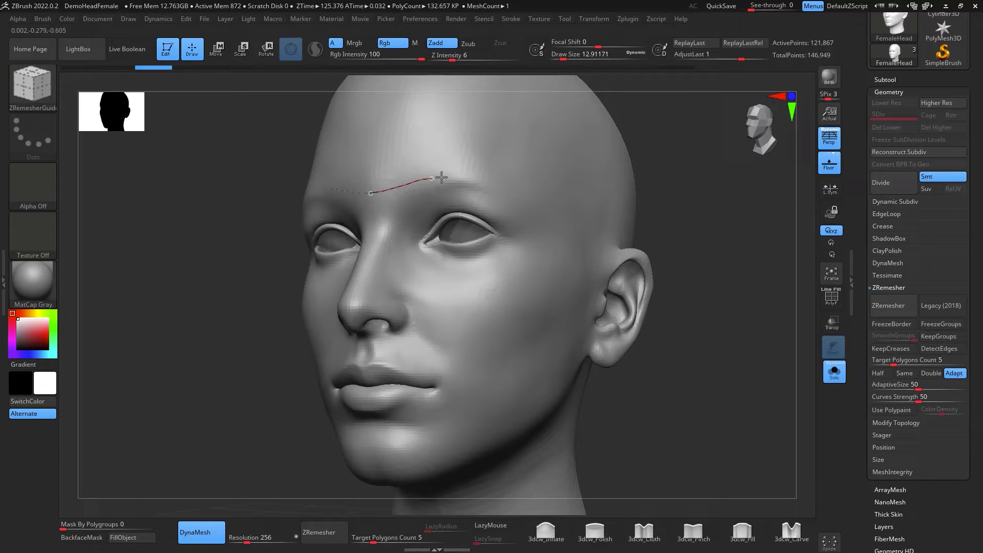
{"action": "mouse_move", "coordinate": [520, 247]}
{"action": "left_mouse_down"}
{"action": "mouse_move", "coordinate": [487, 285]}
{"action": "mouse_move", "coordinate": [368, 254]}
{"action": "left_mouse_up"}
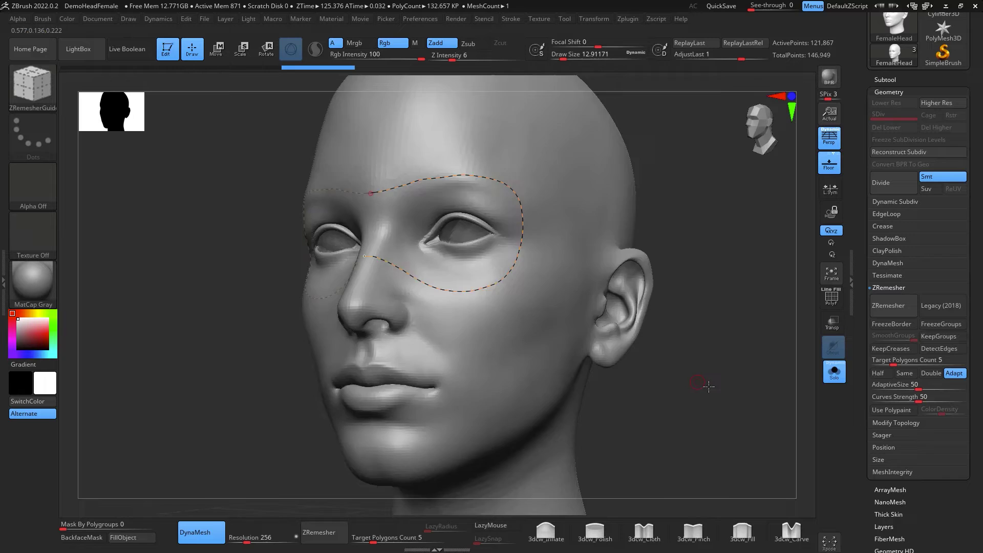
{"action": "mouse_move", "coordinate": [706, 385]}
{"action": "left_mouse_down"}
{"action": "mouse_move", "coordinate": [723, 348]}
{"action": "mouse_move", "coordinate": [717, 339]}
{"action": "mouse_move", "coordinate": [731, 346]}
{"action": "mouse_move", "coordinate": [717, 351]}
{"action": "mouse_move", "coordinate": [708, 339]}
{"action": "left_mouse_up"}
{"action": "left_click_drag", "start_coordinate": [434, 225], "coordinate": [405, 223]}
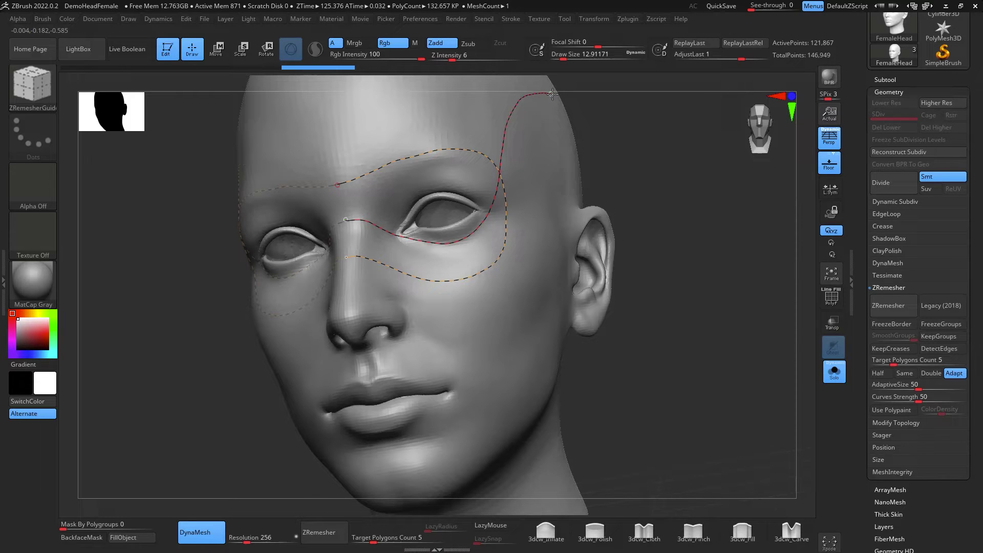
Draw a guide curve from the nose bridge over the nostril wing, down around the mouth and across the chin below the lips.
{"action": "left_click_drag", "start_coordinate": [698, 232], "coordinate": [634, 228]}
{"action": "left_click_drag", "start_coordinate": [773, 340], "coordinate": [732, 461], "text": "alt"}
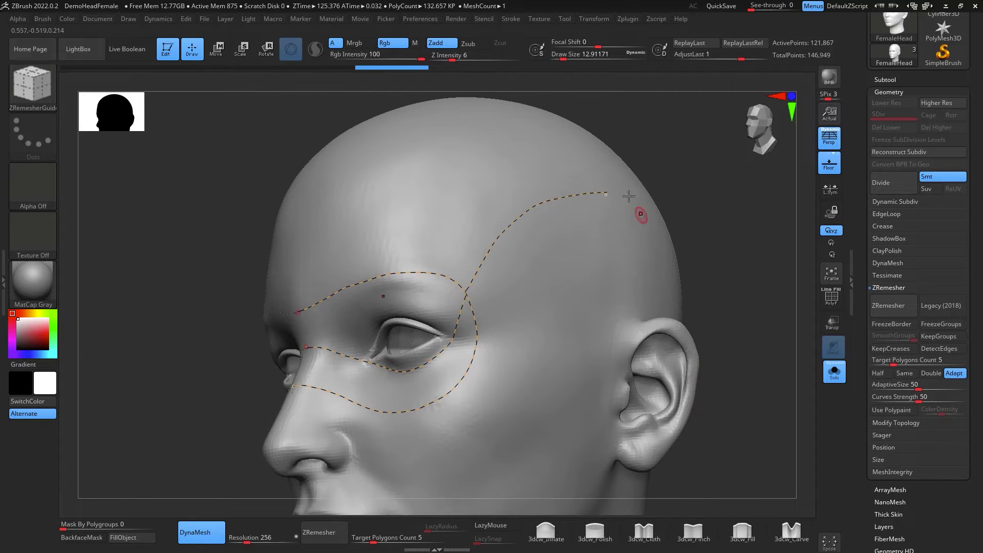
{"action": "mouse_move", "coordinate": [691, 254]}
{"action": "left_mouse_down"}
{"action": "mouse_move", "coordinate": [763, 272]}
{"action": "mouse_move", "coordinate": [757, 323]}
{"action": "left_mouse_up"}
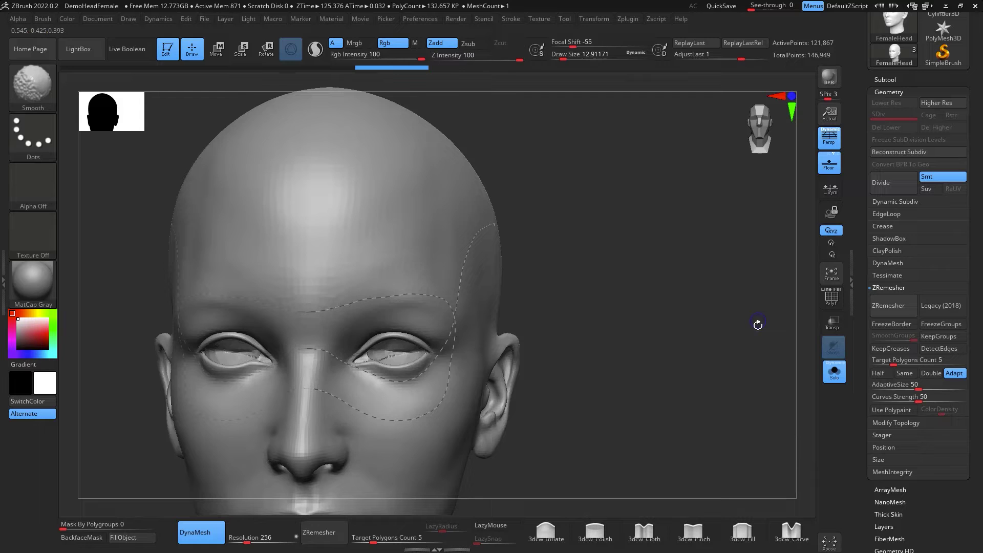
{"action": "mouse_move", "coordinate": [736, 369]}
{"action": "left_mouse_down", "text": "alt"}
{"action": "mouse_move", "coordinate": [737, 281]}
{"action": "mouse_move", "coordinate": [711, 282]}
{"action": "left_mouse_up", "text": "alt"}
{"action": "left_click_drag", "start_coordinate": [745, 328], "coordinate": [751, 277], "text": "alt"}
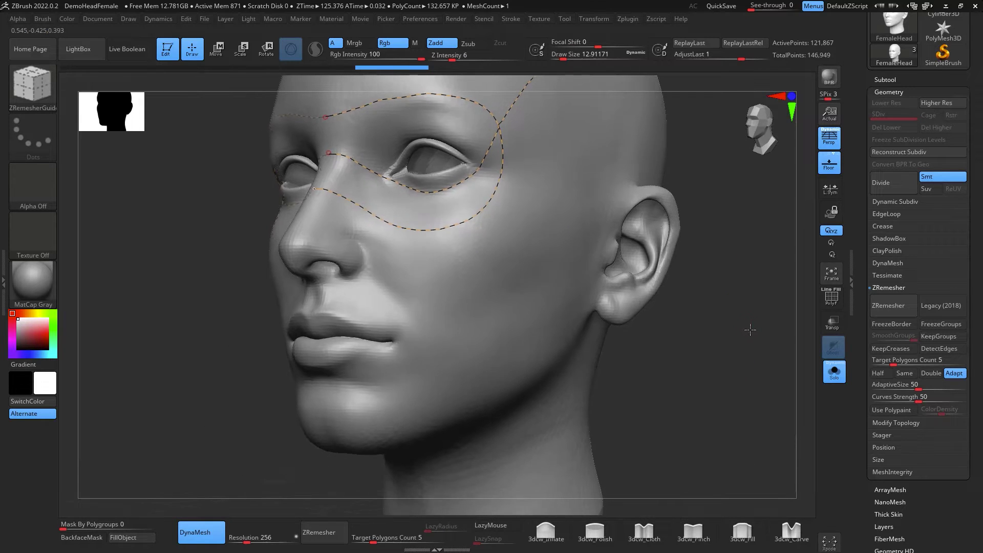
{"action": "mouse_move", "coordinate": [750, 329]}
{"action": "right_mouse_down"}
{"action": "mouse_move", "coordinate": [746, 364]}
{"action": "mouse_move", "coordinate": [750, 337]}
{"action": "right_mouse_up"}
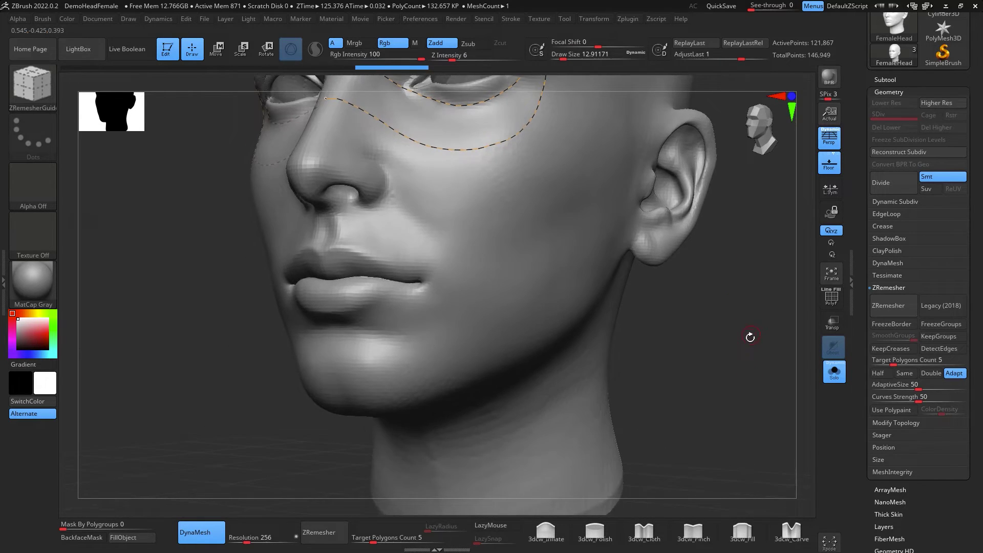
{"action": "left_click_drag", "start_coordinate": [750, 337], "coordinate": [748, 364], "text": "alt"}
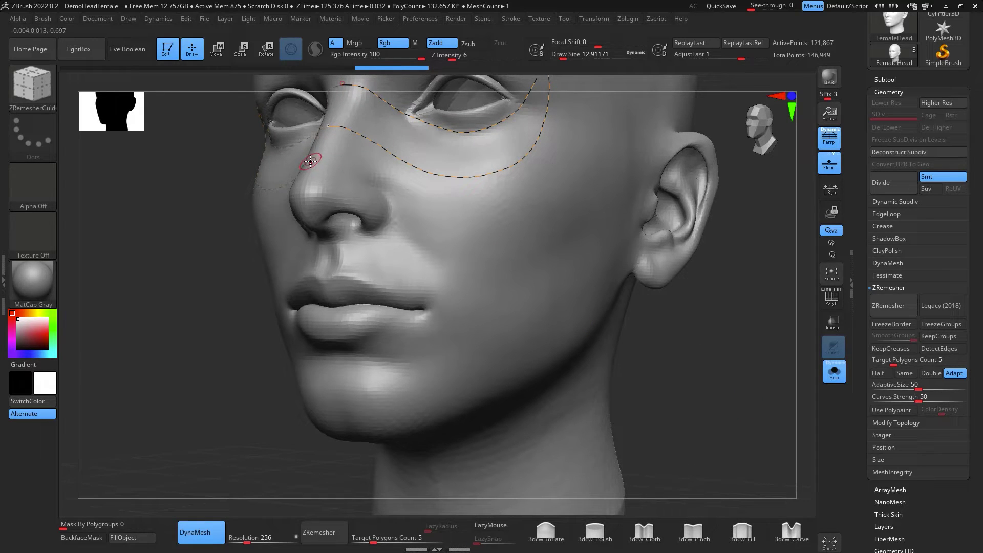
{"action": "left_click_drag", "start_coordinate": [310, 164], "coordinate": [327, 166]}
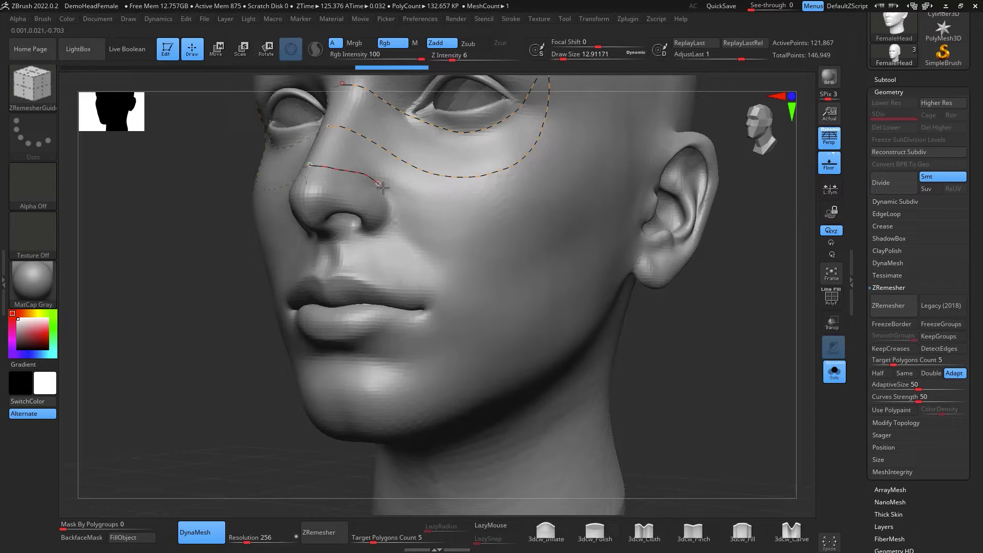
{"action": "mouse_move", "coordinate": [404, 211]}
{"action": "left_mouse_down"}
{"action": "mouse_move", "coordinate": [438, 263]}
{"action": "mouse_move", "coordinate": [448, 331]}
{"action": "left_mouse_up"}
{"action": "left_click_drag", "start_coordinate": [338, 369], "coordinate": [335, 369]}
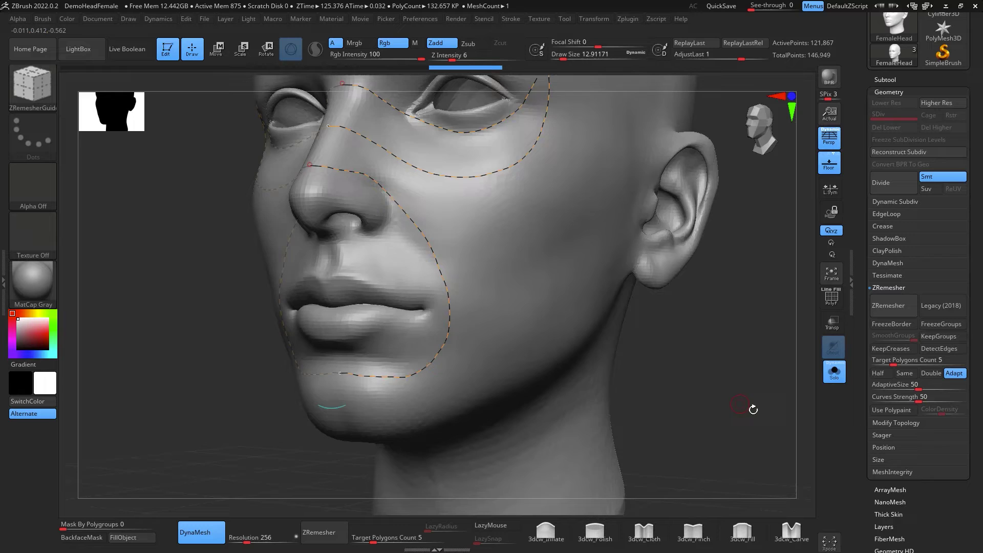
Draw a guide curve from under the nose around the nostril, up beside the nose, over the upper eyelid and out to the ear.
{"action": "mouse_move", "coordinate": [753, 408]}
{"action": "left_mouse_down"}
{"action": "mouse_move", "coordinate": [772, 401]}
{"action": "mouse_move", "coordinate": [755, 402]}
{"action": "mouse_move", "coordinate": [770, 404]}
{"action": "mouse_move", "coordinate": [753, 375]}
{"action": "mouse_move", "coordinate": [768, 390]}
{"action": "mouse_move", "coordinate": [760, 377]}
{"action": "mouse_move", "coordinate": [753, 435]}
{"action": "left_mouse_up"}
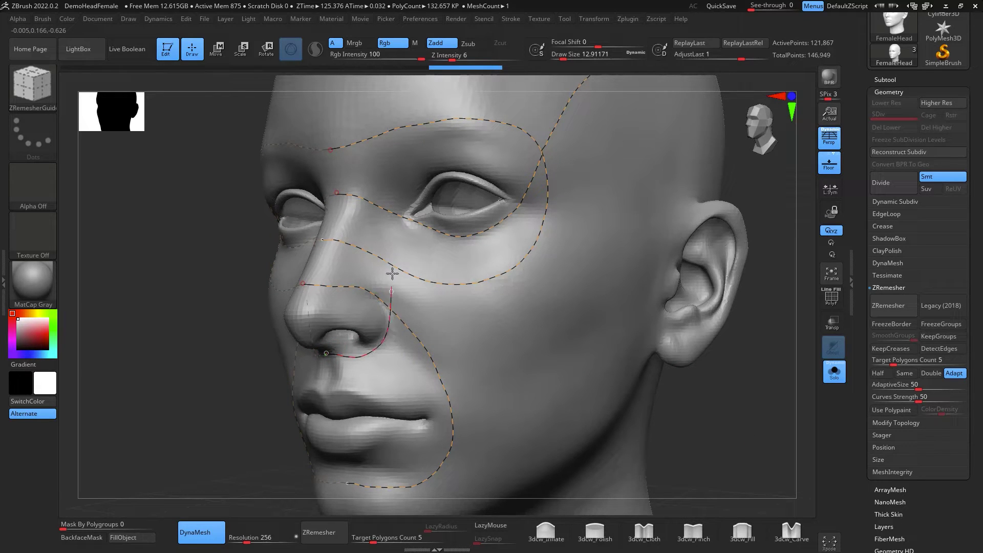
{"action": "left_click_drag", "start_coordinate": [392, 273], "coordinate": [402, 219]}
{"action": "left_click_drag", "start_coordinate": [541, 208], "coordinate": [624, 246]}
{"action": "left_click_drag", "start_coordinate": [666, 272], "coordinate": [665, 270]}
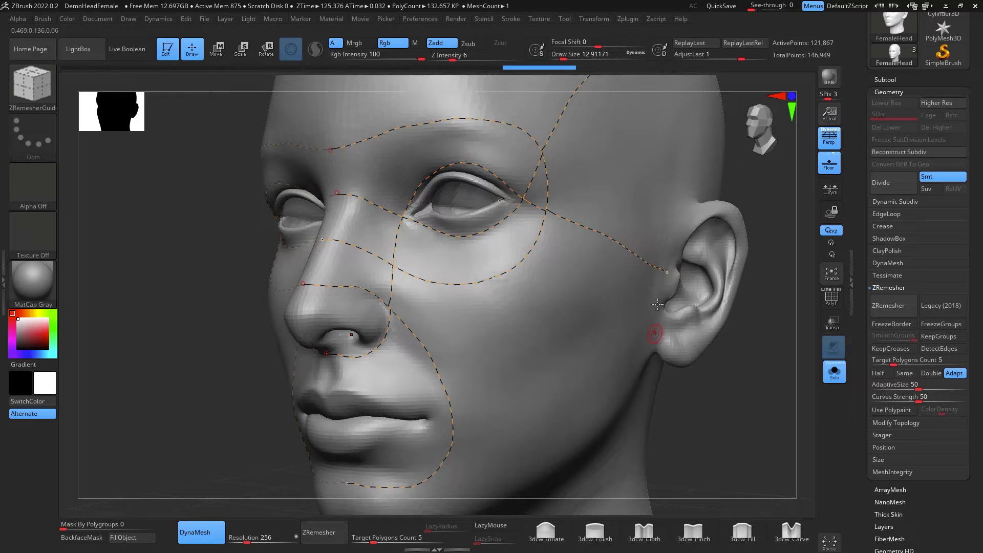
Outline the lips with a guide curve and draw another along the mouth line, through the mouth corner and across the cheek.
{"action": "mouse_move", "coordinate": [796, 431]}
{"action": "left_mouse_down"}
{"action": "mouse_move", "coordinate": [771, 444]}
{"action": "mouse_move", "coordinate": [766, 407]}
{"action": "mouse_move", "coordinate": [625, 331]}
{"action": "left_mouse_up"}
{"action": "left_click_drag", "start_coordinate": [691, 392], "coordinate": [729, 351]}
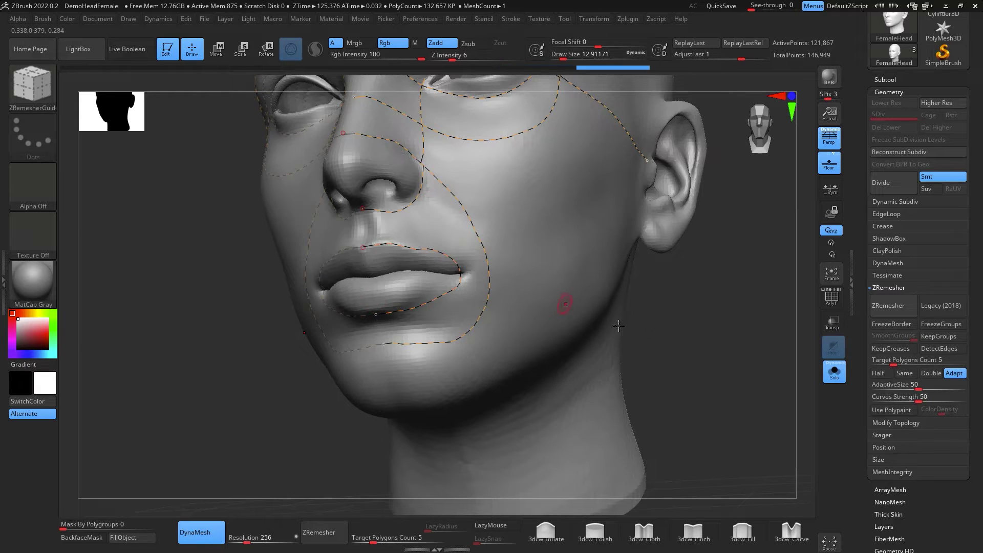
{"action": "left_click_drag", "start_coordinate": [737, 345], "coordinate": [702, 291]}
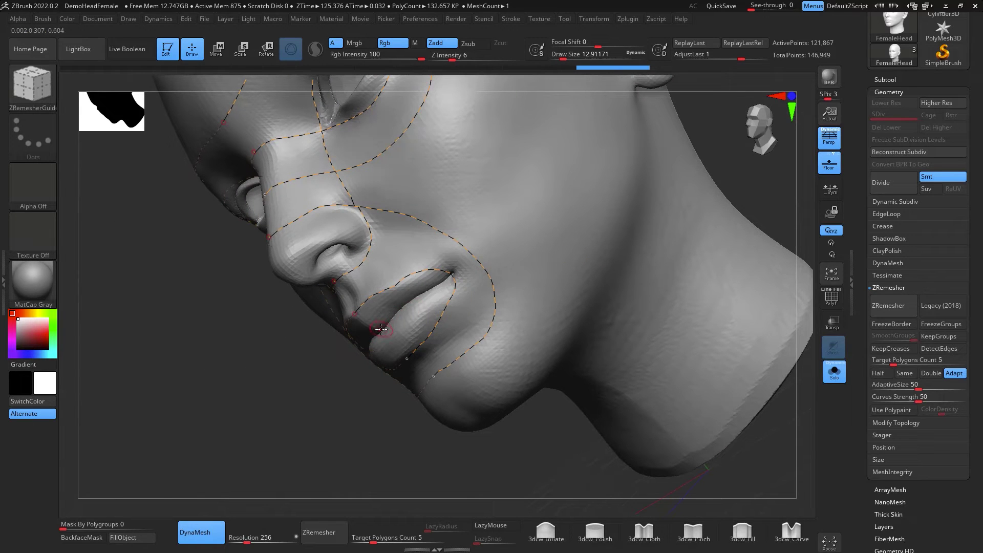
{"action": "mouse_move", "coordinate": [456, 269]}
{"action": "left_mouse_down"}
{"action": "mouse_move", "coordinate": [527, 218]}
{"action": "mouse_move", "coordinate": [606, 102]}
{"action": "left_mouse_up"}
{"action": "left_click", "coordinate": [786, 198]}
{"action": "left_click_drag", "start_coordinate": [785, 197], "coordinate": [702, 215]}
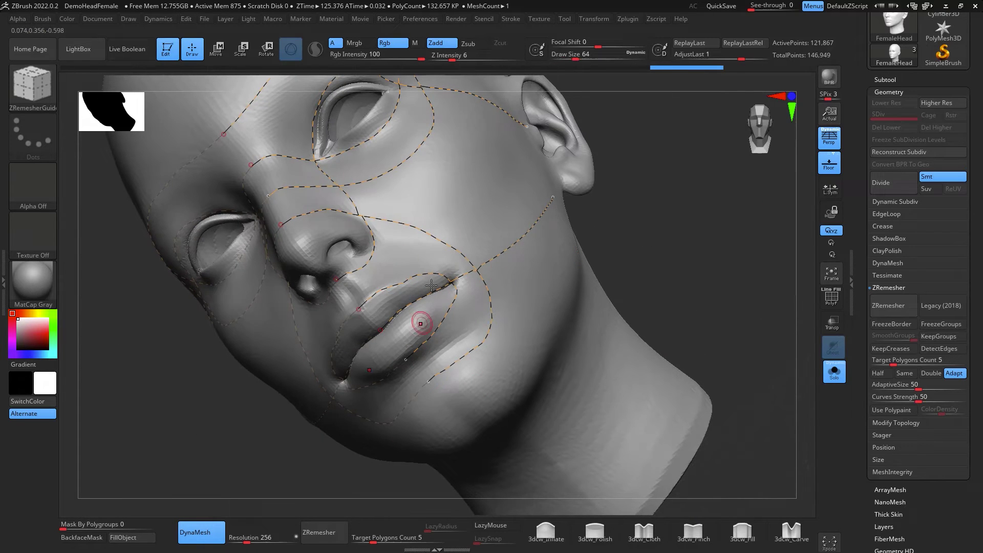
Undo the last stroke over the upper lip and redraw the guide curve along its upper edge to the mouth corner.
{"action": "left_click_drag", "start_coordinate": [691, 330], "coordinate": [746, 340]}
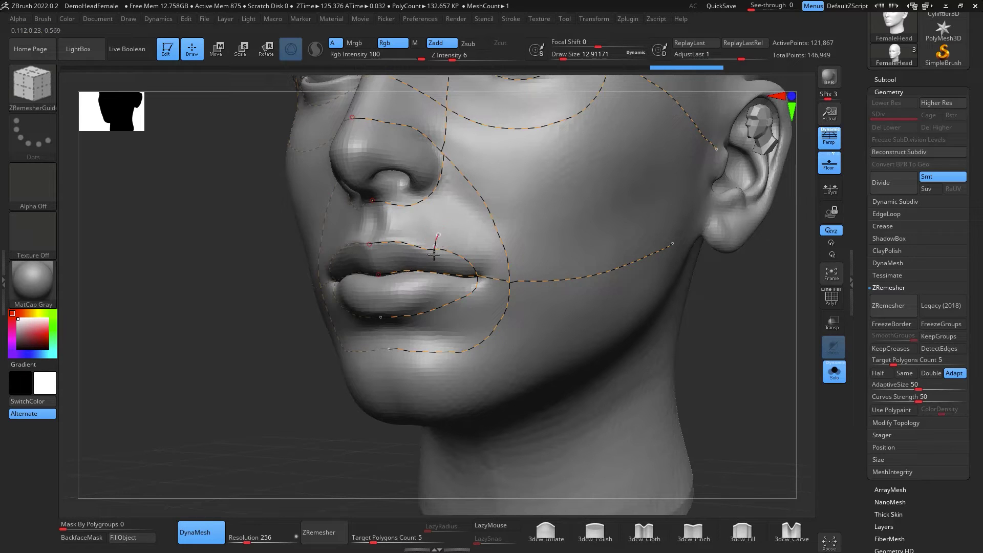
{"action": "key", "text": "ctrl+z"}
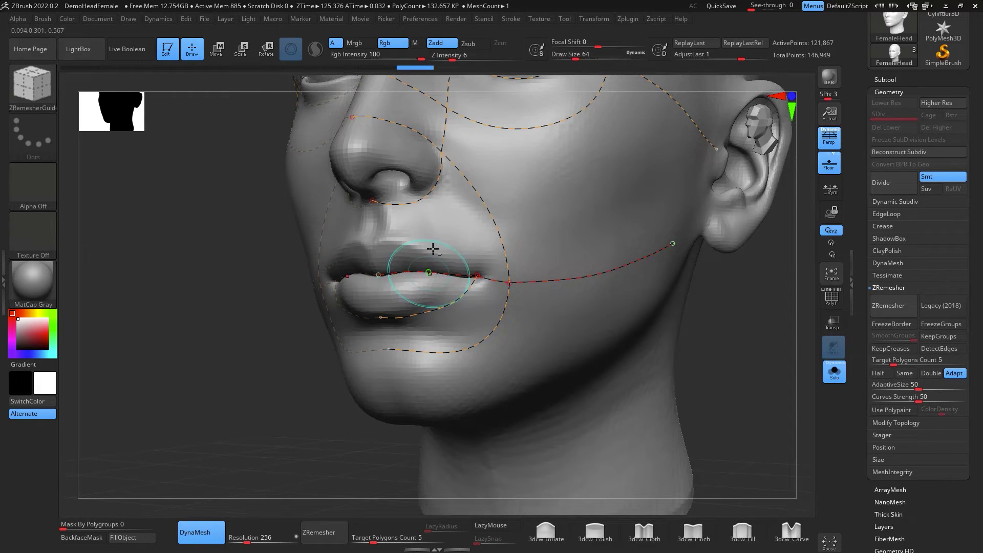
{"action": "mouse_move", "coordinate": [729, 343]}
{"action": "left_mouse_down"}
{"action": "mouse_move", "coordinate": [769, 357]}
{"action": "mouse_move", "coordinate": [741, 343]}
{"action": "left_mouse_up"}
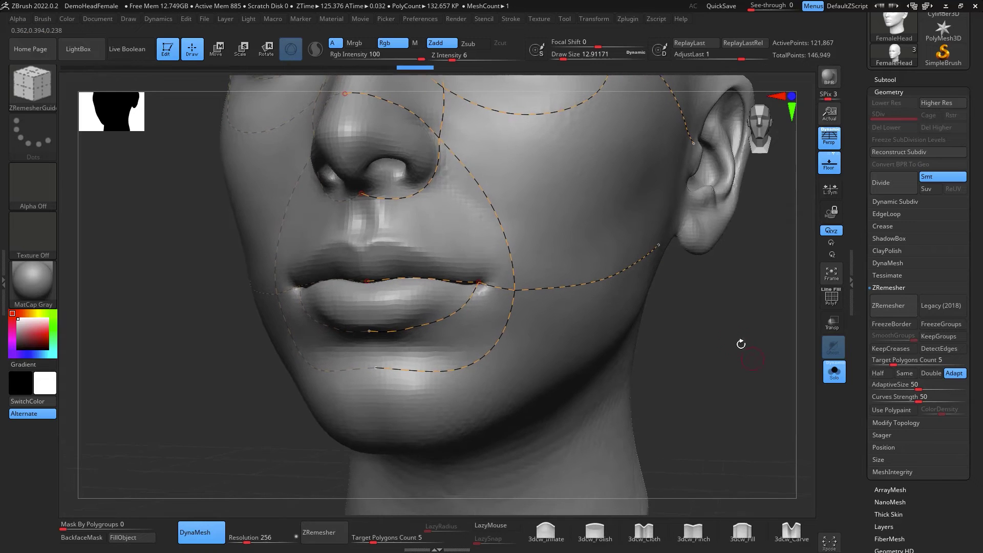
{"action": "left_click_drag", "start_coordinate": [363, 243], "coordinate": [387, 240]}
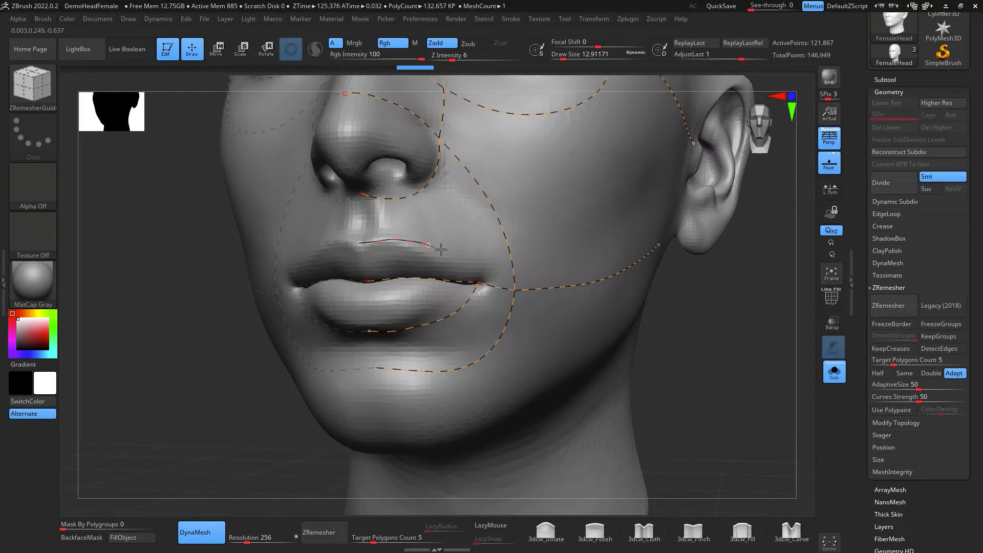
{"action": "left_click_drag", "start_coordinate": [478, 280], "coordinate": [478, 281]}
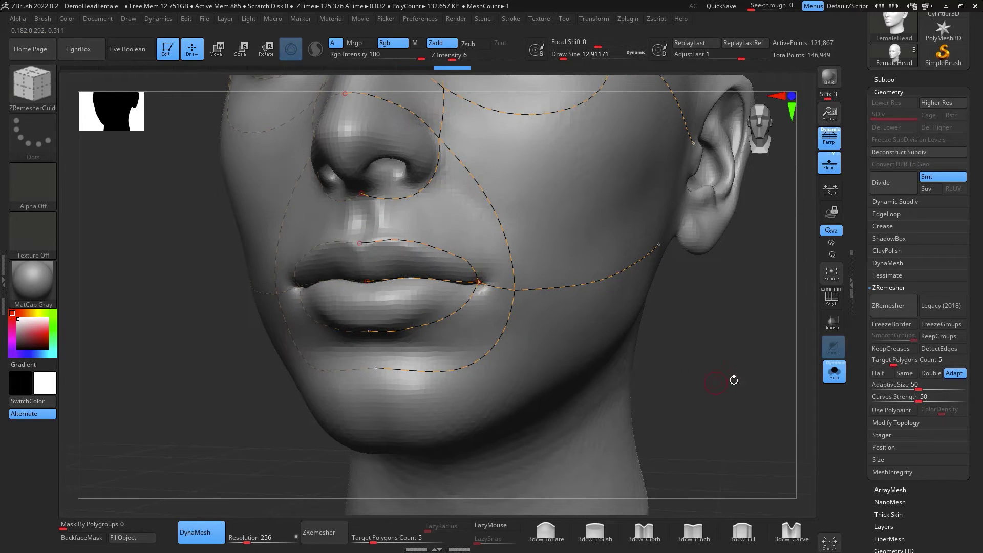
Draw a guide curve along the jawline to the earlobe and continue it up the front of the ear.
{"action": "mouse_move", "coordinate": [735, 377]}
{"action": "left_mouse_down"}
{"action": "mouse_move", "coordinate": [739, 321]}
{"action": "mouse_move", "coordinate": [745, 340]}
{"action": "mouse_move", "coordinate": [796, 364]}
{"action": "mouse_move", "coordinate": [735, 382]}
{"action": "mouse_move", "coordinate": [665, 423]}
{"action": "mouse_move", "coordinate": [466, 418]}
{"action": "mouse_move", "coordinate": [621, 169]}
{"action": "mouse_move", "coordinate": [546, 201]}
{"action": "left_mouse_up"}
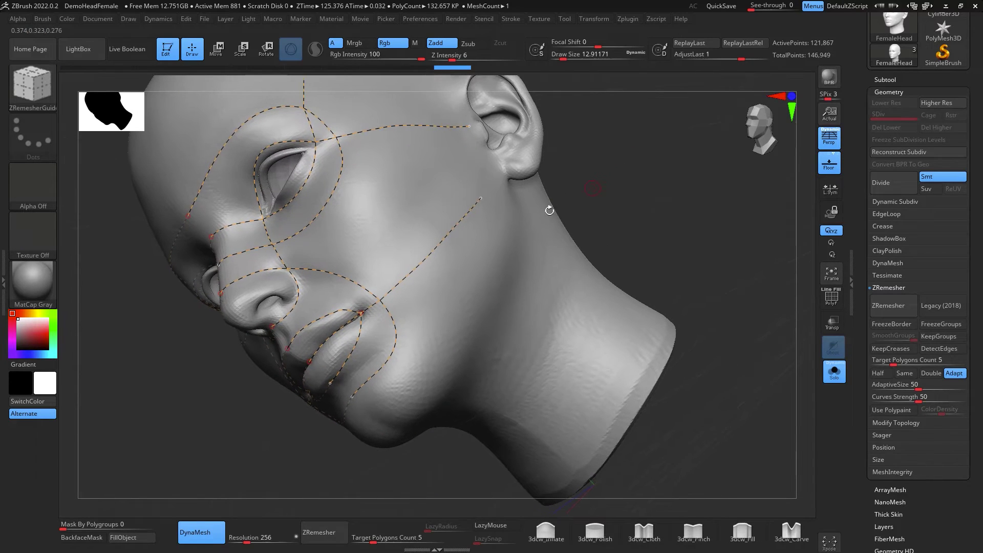
{"action": "mouse_move", "coordinate": [440, 364]}
{"action": "left_mouse_down"}
{"action": "mouse_move", "coordinate": [486, 268]}
{"action": "mouse_move", "coordinate": [505, 197]}
{"action": "left_mouse_up"}
{"action": "mouse_move", "coordinate": [630, 197]}
{"action": "left_mouse_down"}
{"action": "mouse_move", "coordinate": [671, 222]}
{"action": "mouse_move", "coordinate": [773, 375]}
{"action": "mouse_move", "coordinate": [705, 365]}
{"action": "mouse_move", "coordinate": [721, 368]}
{"action": "left_mouse_up"}
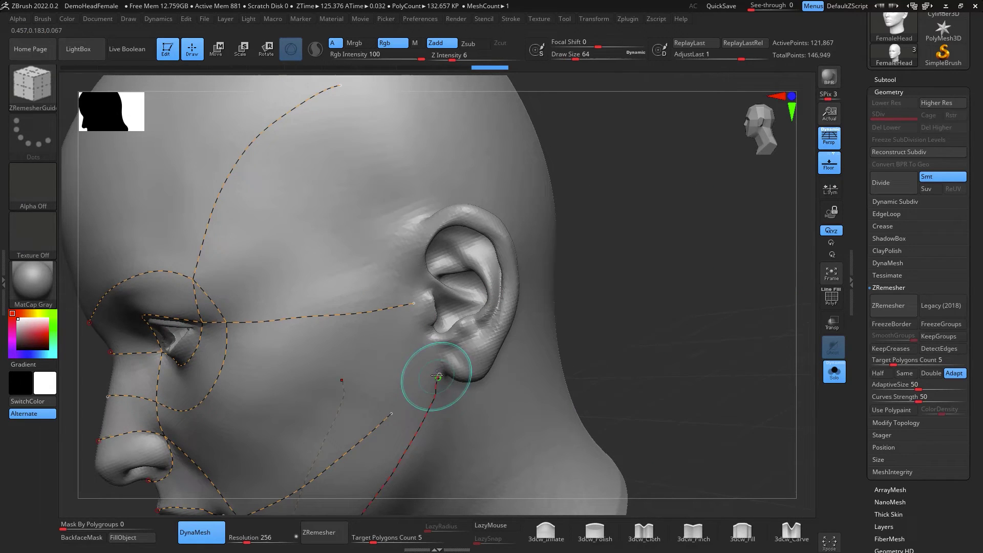
{"action": "mouse_move", "coordinate": [438, 376]}
{"action": "left_mouse_down"}
{"action": "mouse_move", "coordinate": [416, 311]}
{"action": "mouse_move", "coordinate": [410, 231]}
{"action": "mouse_move", "coordinate": [424, 204]}
{"action": "left_mouse_up"}
Draw a guide curve from the top of the ear, behind it and down the side of the neck.
{"action": "left_click_drag", "start_coordinate": [753, 259], "coordinate": [573, 237]}
{"action": "left_click_drag", "start_coordinate": [376, 228], "coordinate": [406, 233]}
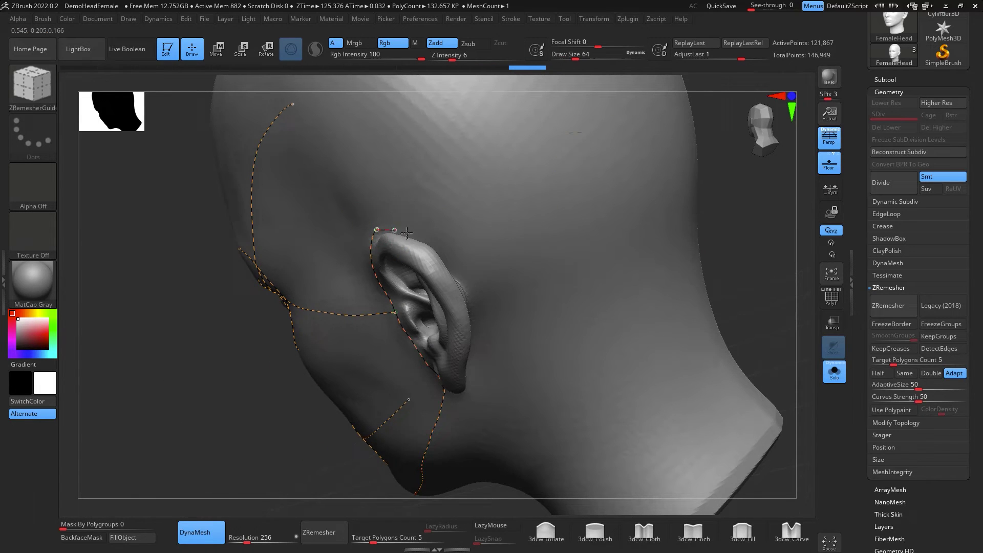
{"action": "left_click_drag", "start_coordinate": [584, 502], "coordinate": [590, 506]}
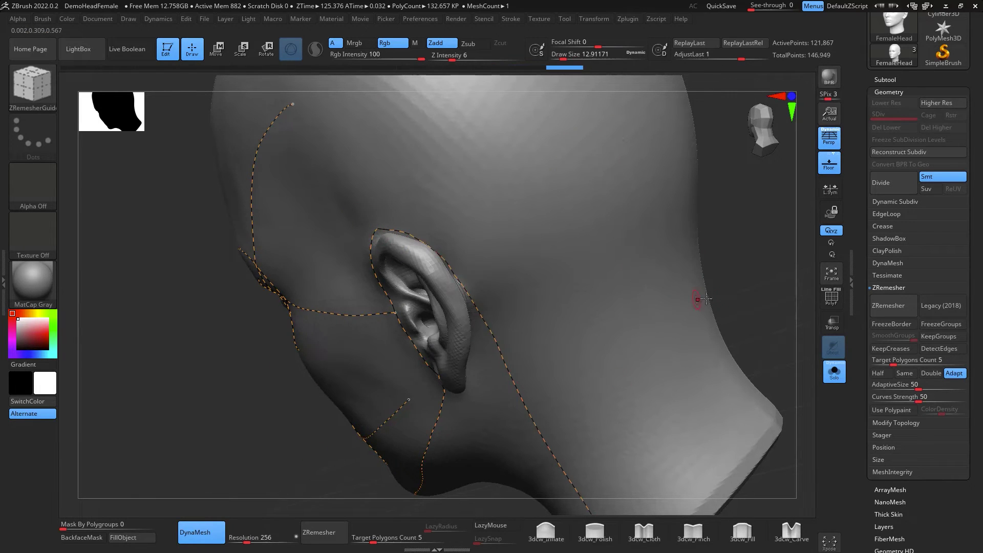
Redraw the guide curve up the front of the ear and over its top edge.
{"action": "mouse_move", "coordinate": [760, 281]}
{"action": "left_mouse_down"}
{"action": "mouse_move", "coordinate": [763, 229]}
{"action": "mouse_move", "coordinate": [711, 160]}
{"action": "mouse_move", "coordinate": [730, 217]}
{"action": "mouse_move", "coordinate": [728, 368]}
{"action": "mouse_move", "coordinate": [724, 340]}
{"action": "mouse_move", "coordinate": [693, 377]}
{"action": "mouse_move", "coordinate": [673, 369]}
{"action": "left_mouse_up"}
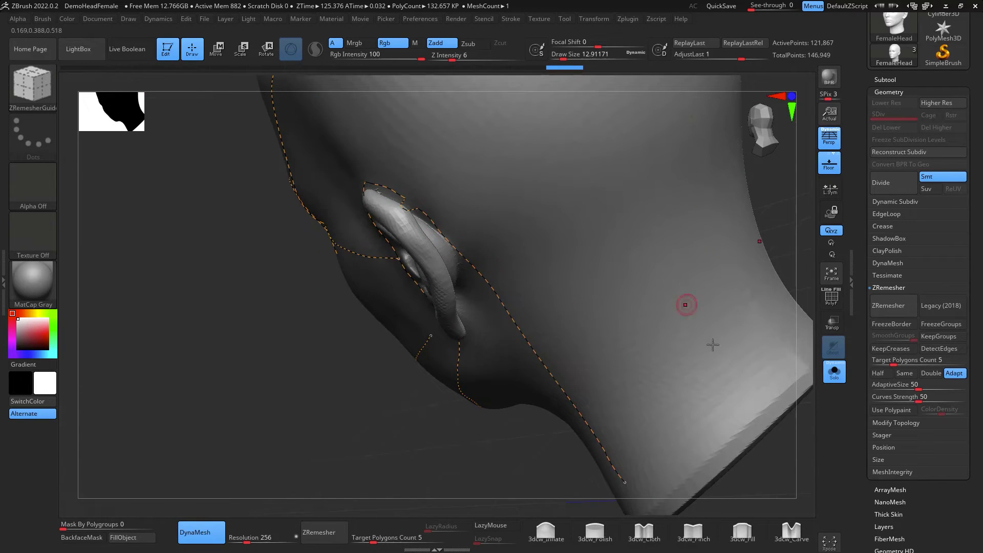
{"action": "mouse_move", "coordinate": [784, 472]}
{"action": "left_mouse_down"}
{"action": "mouse_move", "coordinate": [768, 442]}
{"action": "mouse_move", "coordinate": [771, 500]}
{"action": "left_mouse_up"}
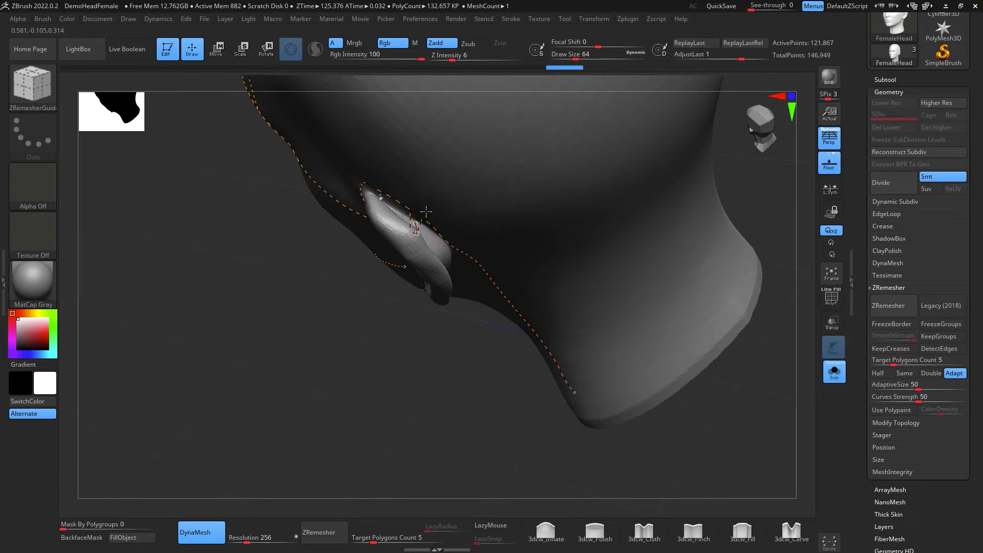
{"action": "mouse_move", "coordinate": [585, 235]}
{"action": "left_mouse_down"}
{"action": "mouse_move", "coordinate": [725, 375]}
{"action": "mouse_move", "coordinate": [524, 289]}
{"action": "left_mouse_up"}
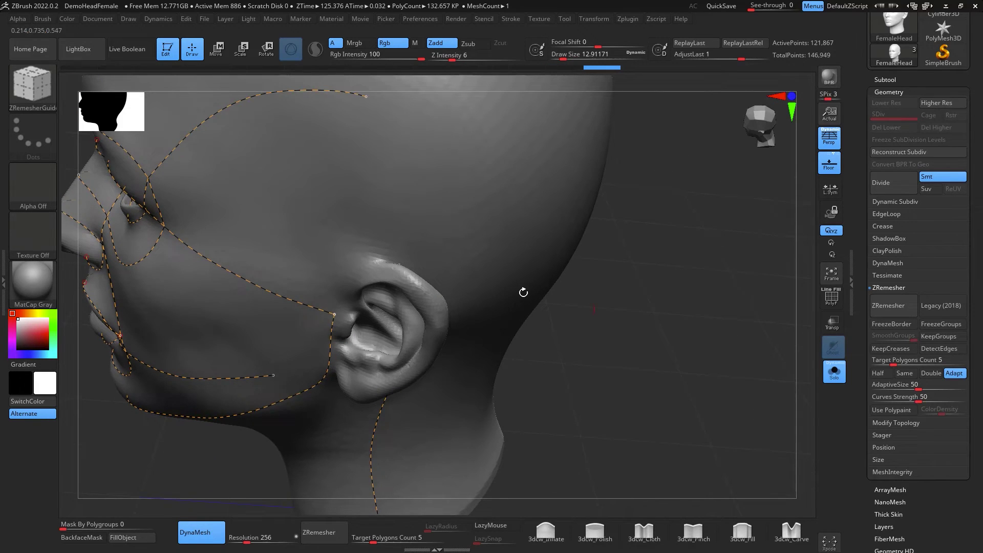
{"action": "left_click_drag", "start_coordinate": [382, 249], "coordinate": [395, 255]}
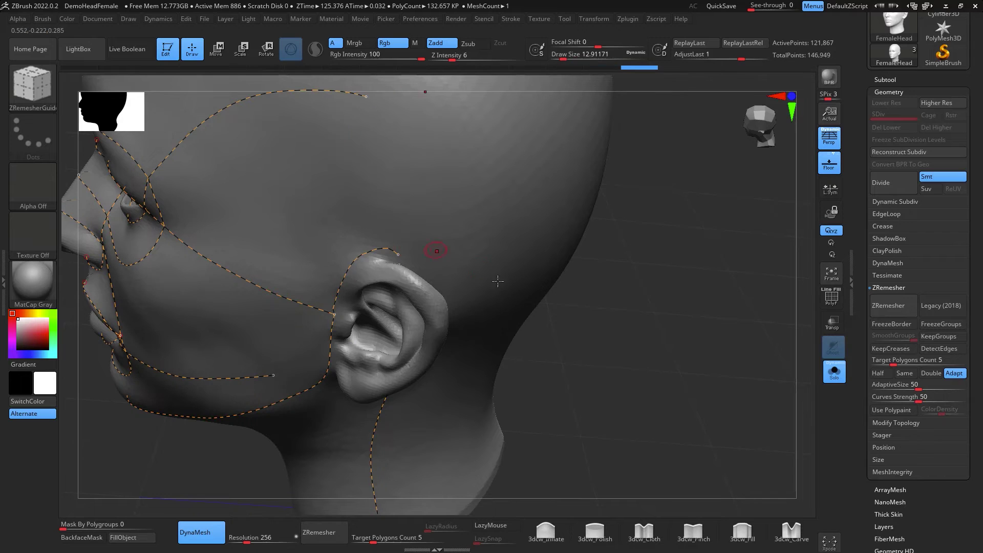
Continue the guide curve from the top of the ear down behind it, joining it smoothly to the curve running down the neck.
{"action": "mouse_move", "coordinate": [711, 330]}
{"action": "left_mouse_down"}
{"action": "mouse_move", "coordinate": [662, 367]}
{"action": "mouse_move", "coordinate": [646, 339]}
{"action": "left_mouse_up"}
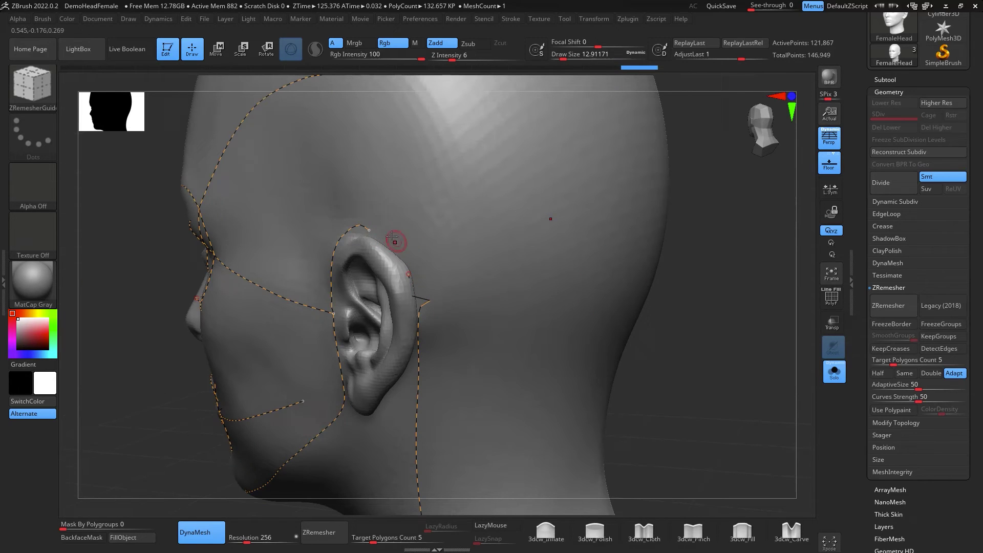
{"action": "left_click", "coordinate": [370, 234]}
{"action": "left_click_drag", "start_coordinate": [404, 271], "coordinate": [411, 275]}
{"action": "left_click_drag", "start_coordinate": [729, 405], "coordinate": [640, 447]}
{"action": "left_click_drag", "start_coordinate": [368, 230], "coordinate": [394, 262]}
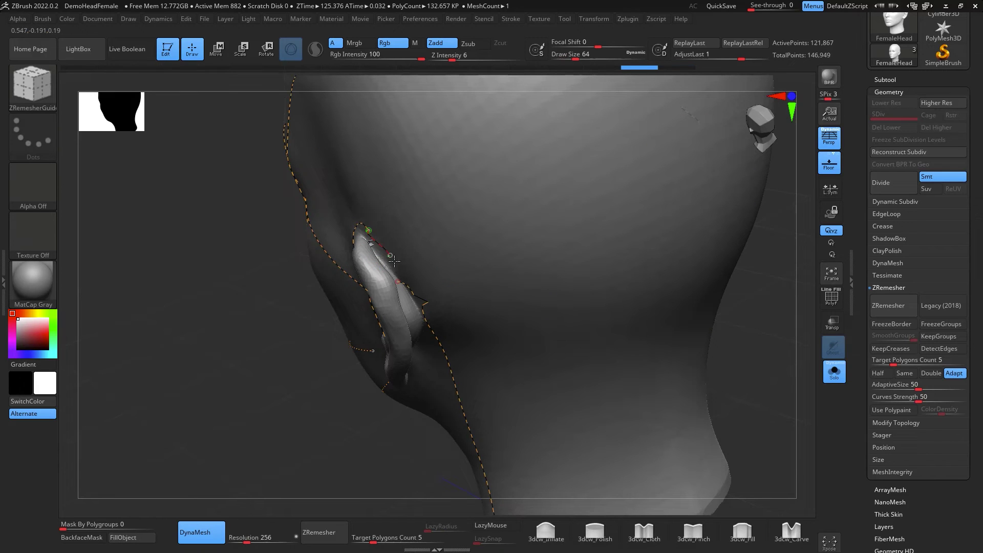
{"action": "key", "text": "ctrl"}
{"action": "mouse_move", "coordinate": [419, 304]}
{"action": "left_mouse_down"}
{"action": "mouse_move", "coordinate": [429, 307]}
{"action": "mouse_move", "coordinate": [417, 294]}
{"action": "left_mouse_up"}
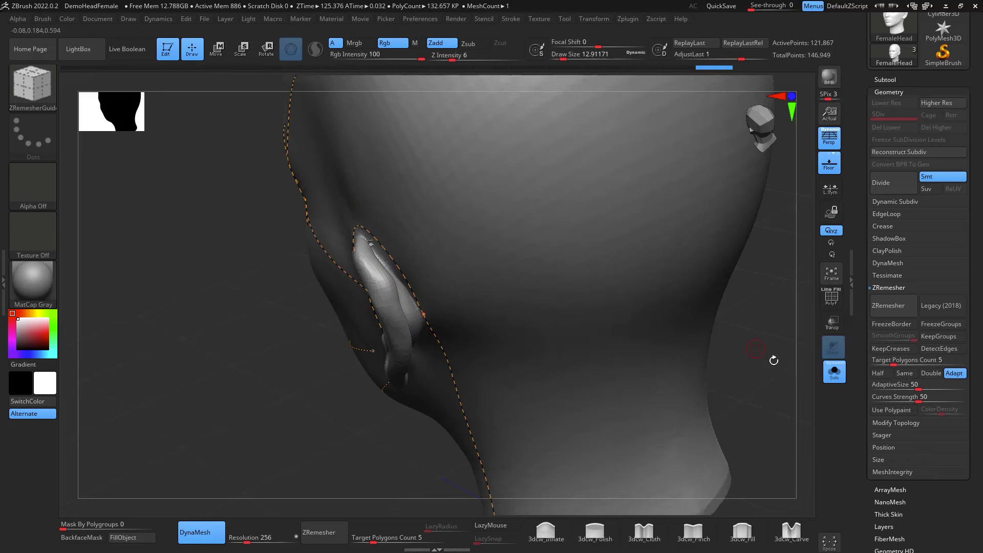
Draw a guide curve around the neck below the jaw, from the front centre line past the side to the back centre.
{"action": "mouse_move", "coordinate": [772, 360]}
{"action": "left_mouse_down"}
{"action": "mouse_move", "coordinate": [812, 353]}
{"action": "mouse_move", "coordinate": [779, 383]}
{"action": "mouse_move", "coordinate": [754, 333]}
{"action": "mouse_move", "coordinate": [713, 346]}
{"action": "mouse_move", "coordinate": [754, 300]}
{"action": "mouse_move", "coordinate": [729, 334]}
{"action": "mouse_move", "coordinate": [737, 279]}
{"action": "mouse_move", "coordinate": [719, 251]}
{"action": "left_mouse_up"}
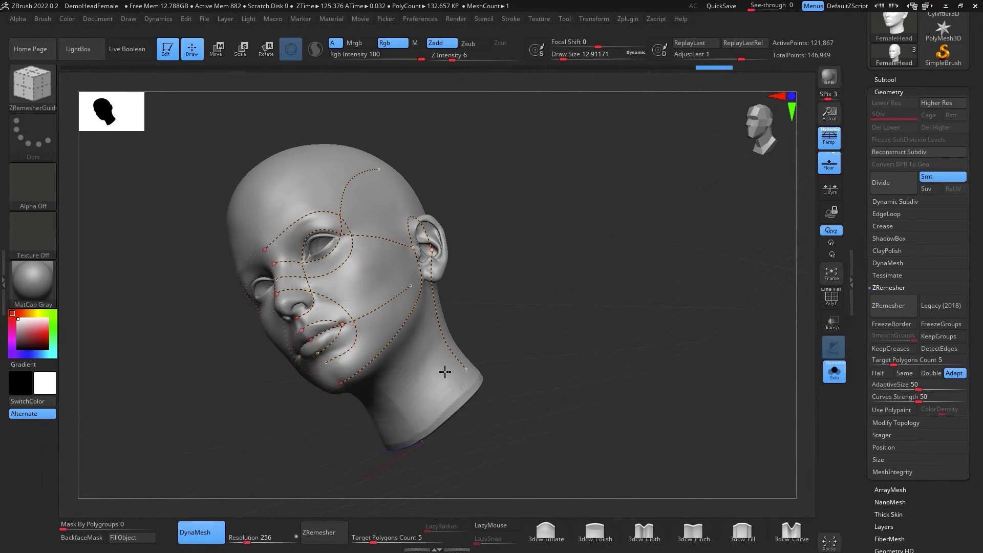
{"action": "left_click_drag", "start_coordinate": [396, 405], "coordinate": [409, 398]}
{"action": "left_click_drag", "start_coordinate": [430, 380], "coordinate": [449, 344]}
{"action": "left_click_drag", "start_coordinate": [629, 354], "coordinate": [517, 370]}
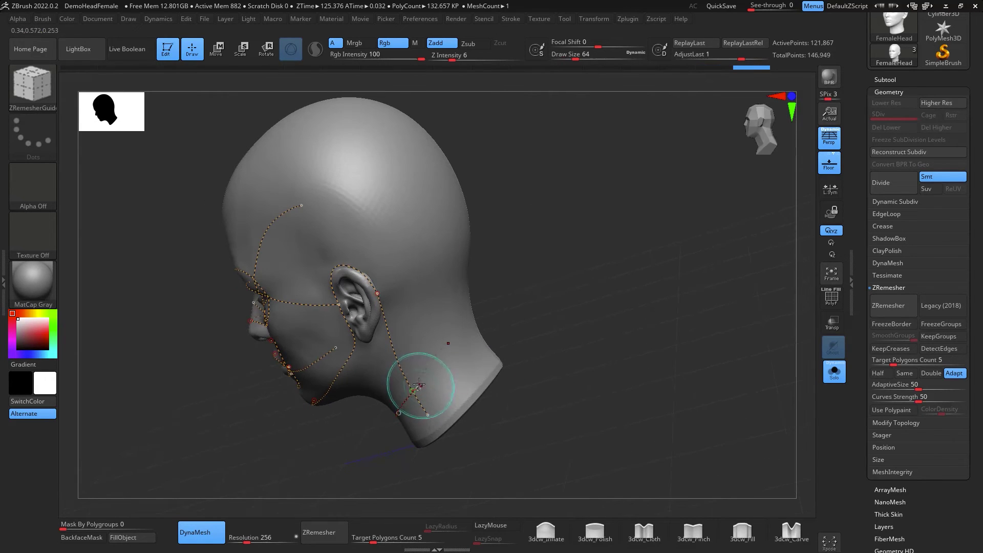
{"action": "left_click_drag", "start_coordinate": [596, 291], "coordinate": [567, 349]}
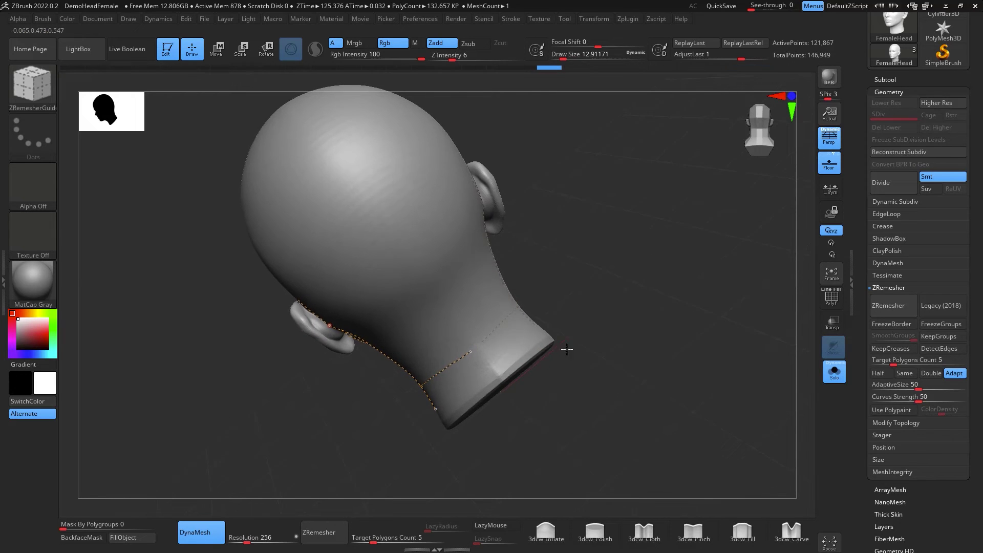
{"action": "left_click_drag", "start_coordinate": [471, 352], "coordinate": [484, 327]}
Run ZRemesher on the head with the drawn guide curves and display the resulting mesh with PolyFrame.
{"action": "mouse_move", "coordinate": [633, 317]}
{"action": "left_mouse_down"}
{"action": "mouse_move", "coordinate": [717, 271]}
{"action": "mouse_move", "coordinate": [715, 301]}
{"action": "mouse_move", "coordinate": [684, 265]}
{"action": "left_mouse_up"}
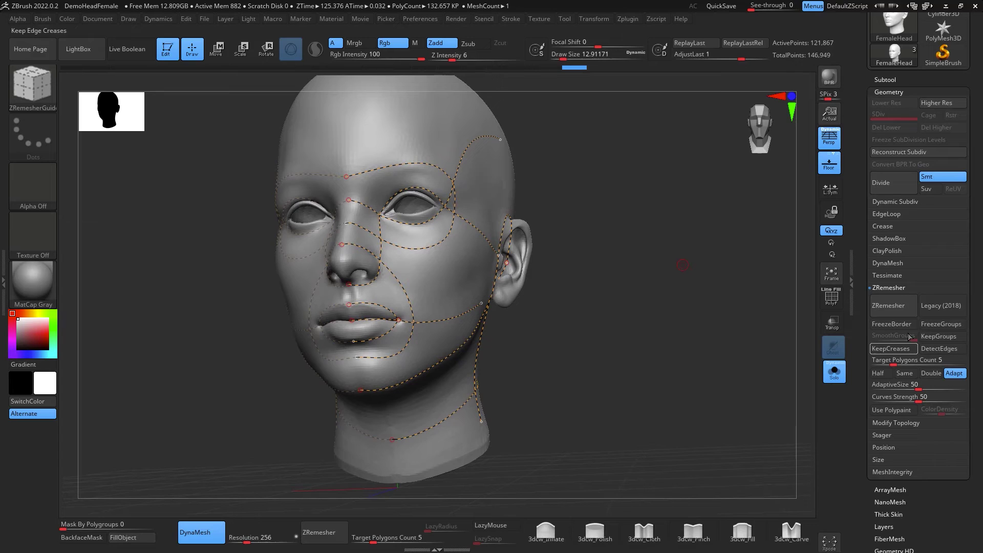
{"action": "left_click", "coordinate": [896, 305]}
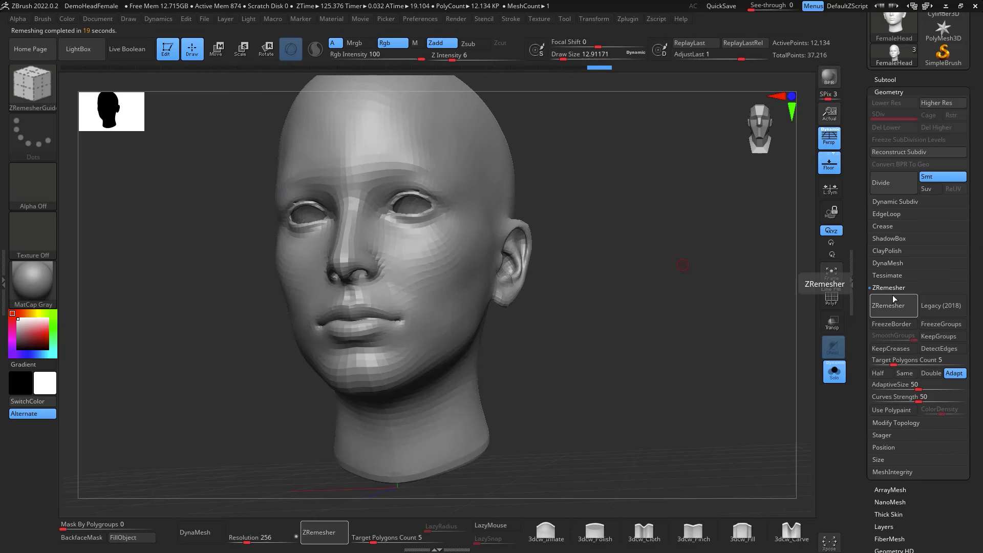
{"action": "left_click", "coordinate": [830, 298]}
Examine the remeshed head's edge flow around the eyes, nose, mouth, jaw and ear from several angles.
{"action": "left_click_drag", "start_coordinate": [610, 302], "coordinate": [619, 299]}
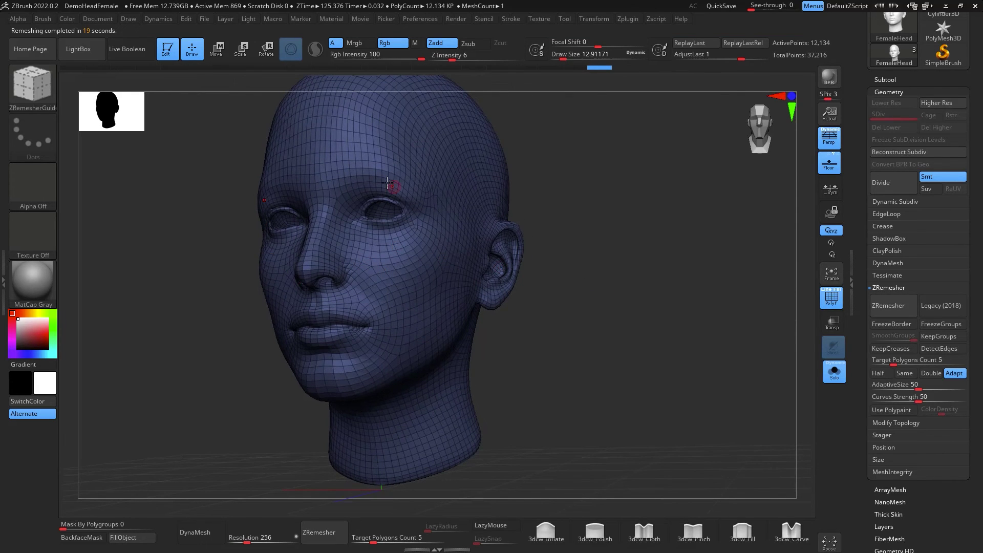
{"action": "left_click_drag", "start_coordinate": [568, 333], "coordinate": [532, 319]}
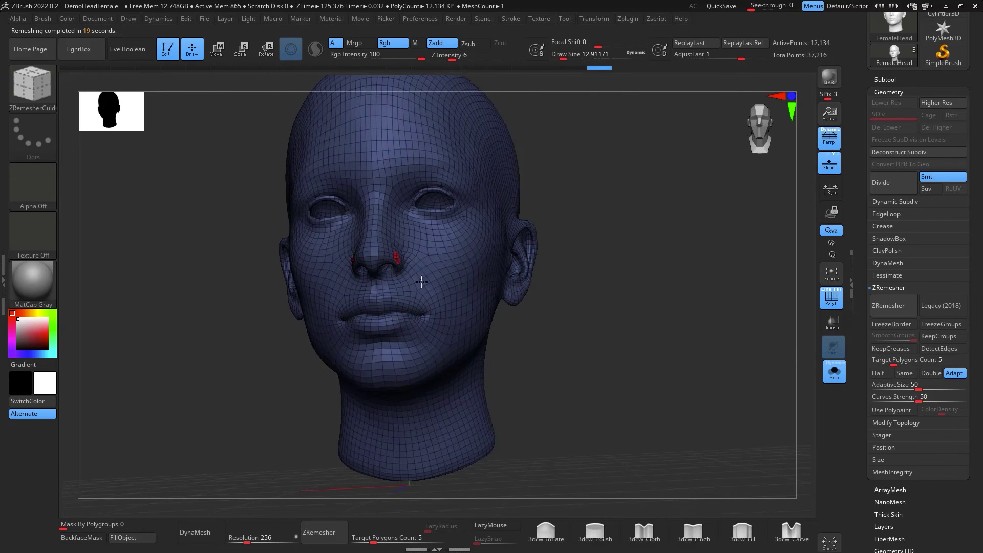
{"action": "left_click_drag", "start_coordinate": [599, 397], "coordinate": [395, 339]}
{"action": "left_click_drag", "start_coordinate": [498, 425], "coordinate": [519, 344]}
{"action": "left_click_drag", "start_coordinate": [648, 344], "coordinate": [575, 351]}
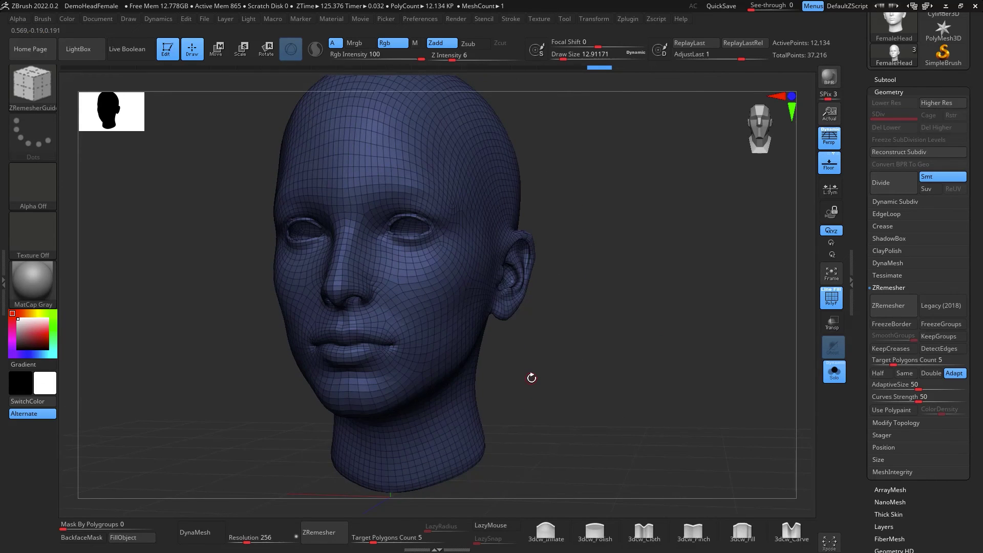
{"action": "left_click_drag", "start_coordinate": [531, 377], "coordinate": [584, 303]}
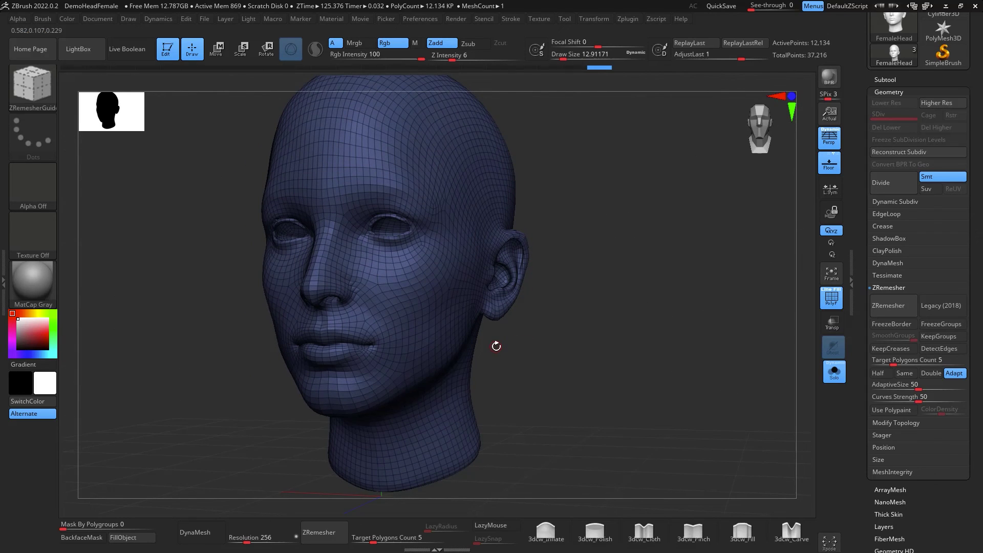